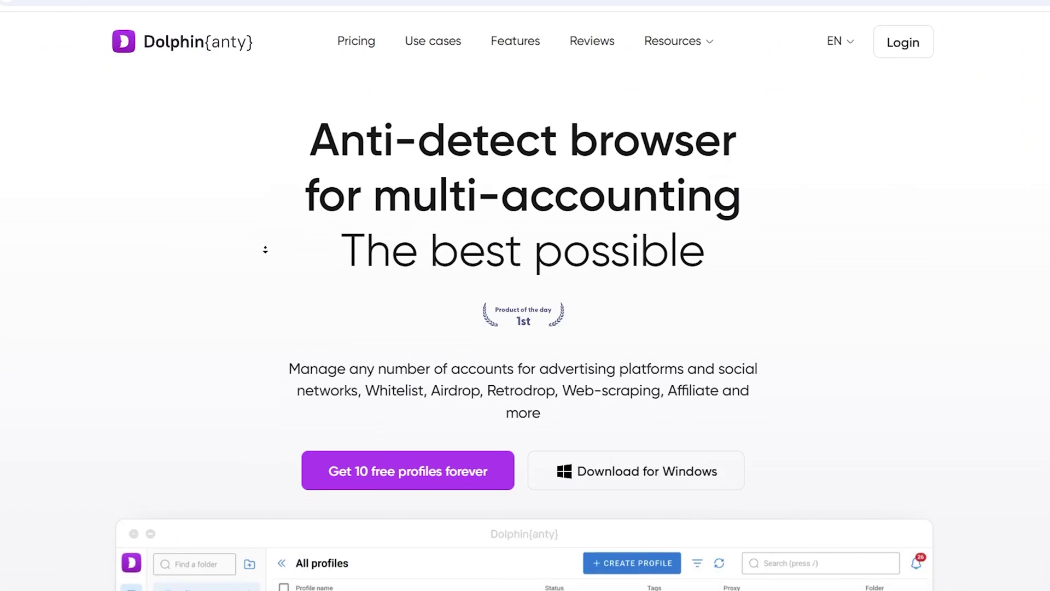
# Scroll down the Dolphin{anty} homepage past the reviews to the Affiliate Marketing use-case cards.
pyautogui.scroll(-4, 265, 250)
pyautogui.scroll(-5, 265, 250)
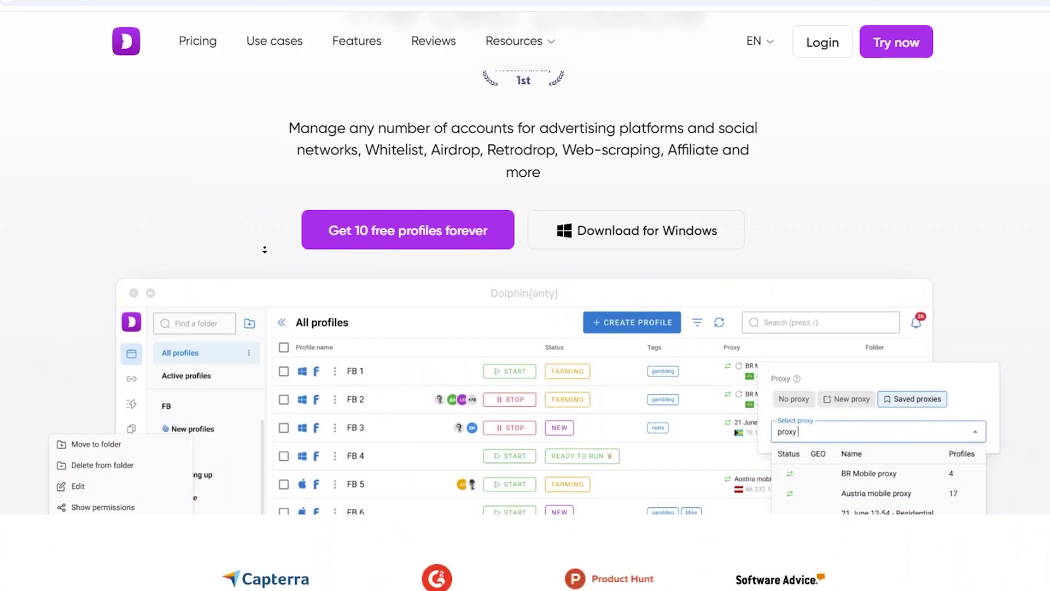
pyautogui.scroll(-5, 265, 249)
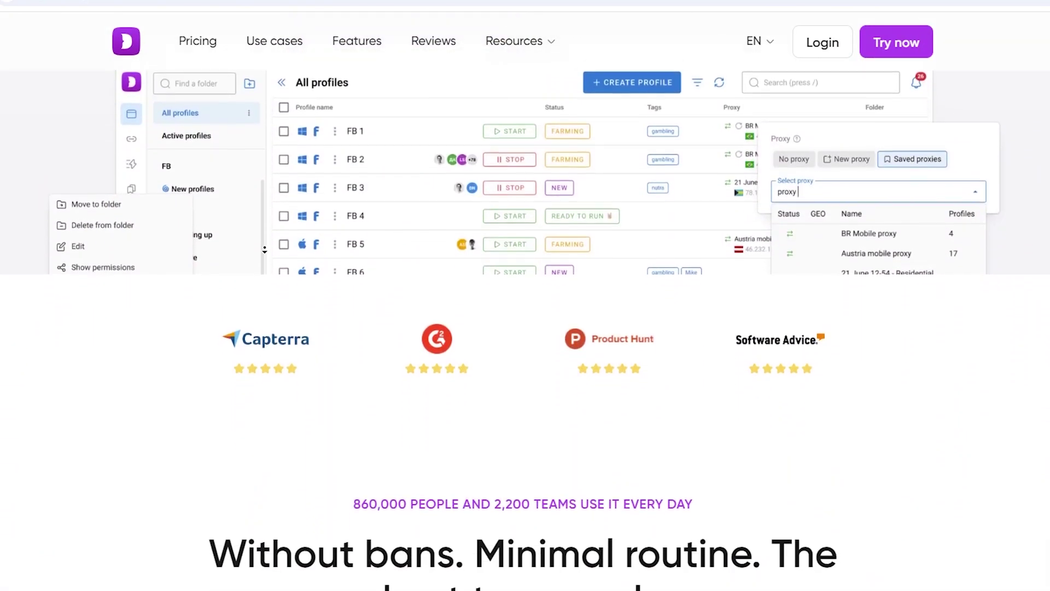
pyautogui.scroll(-4, 265, 250)
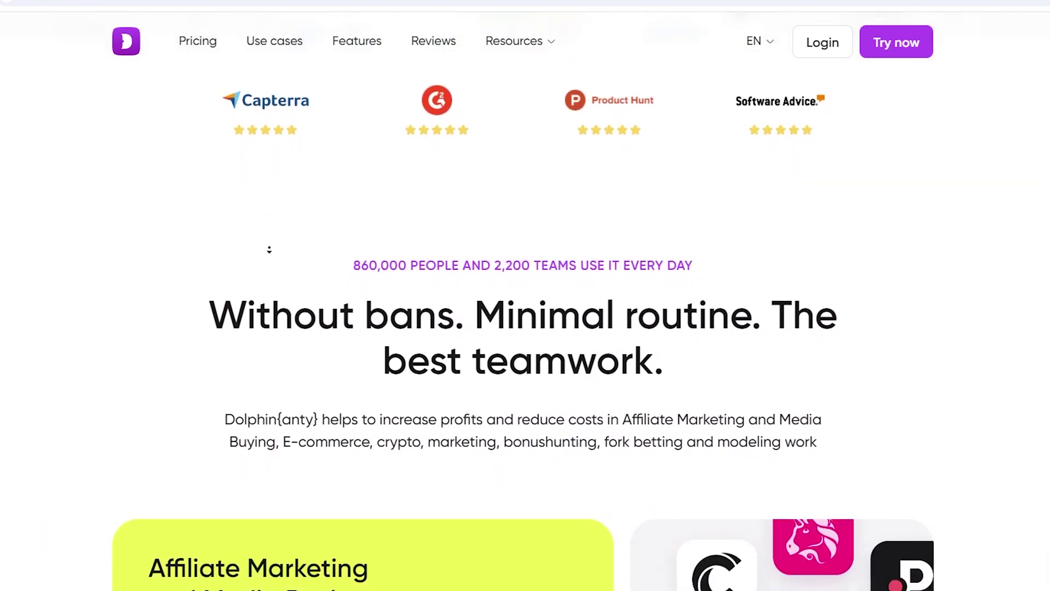
pyautogui.scroll(-2, 278, 240)
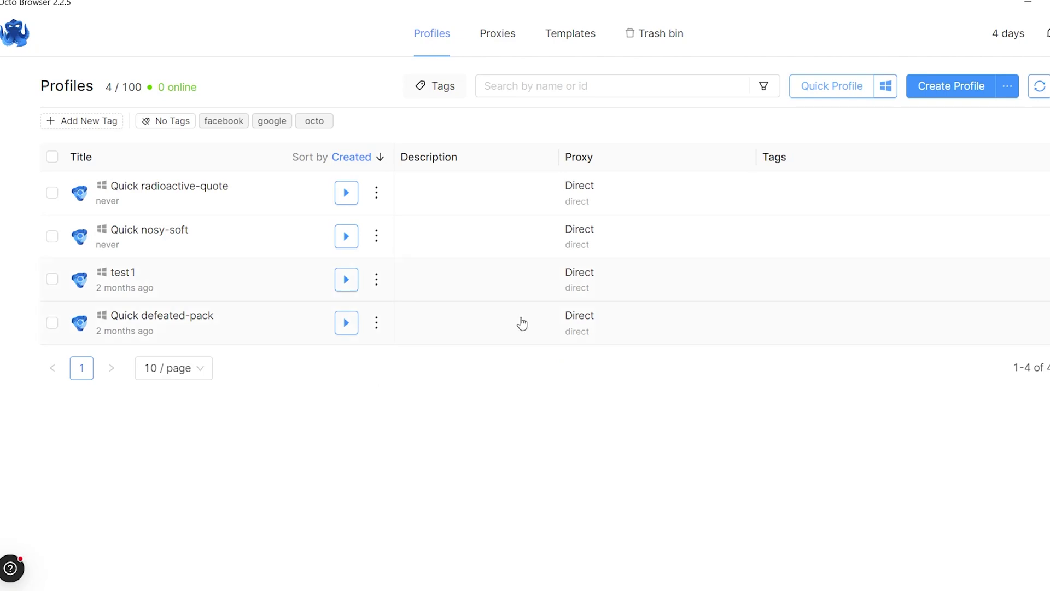
# Add a quick profile, then browse Quick defeated-pack's Fingerprint, Cookies, Security and Extensions tabs.
pyautogui.click(840, 87)
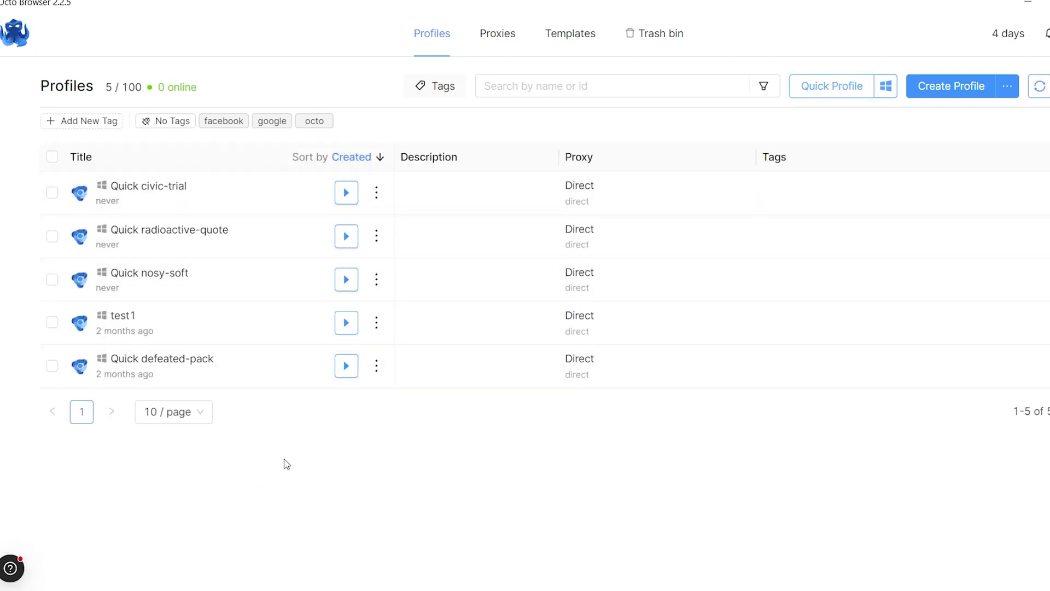
pyautogui.click(170, 369)
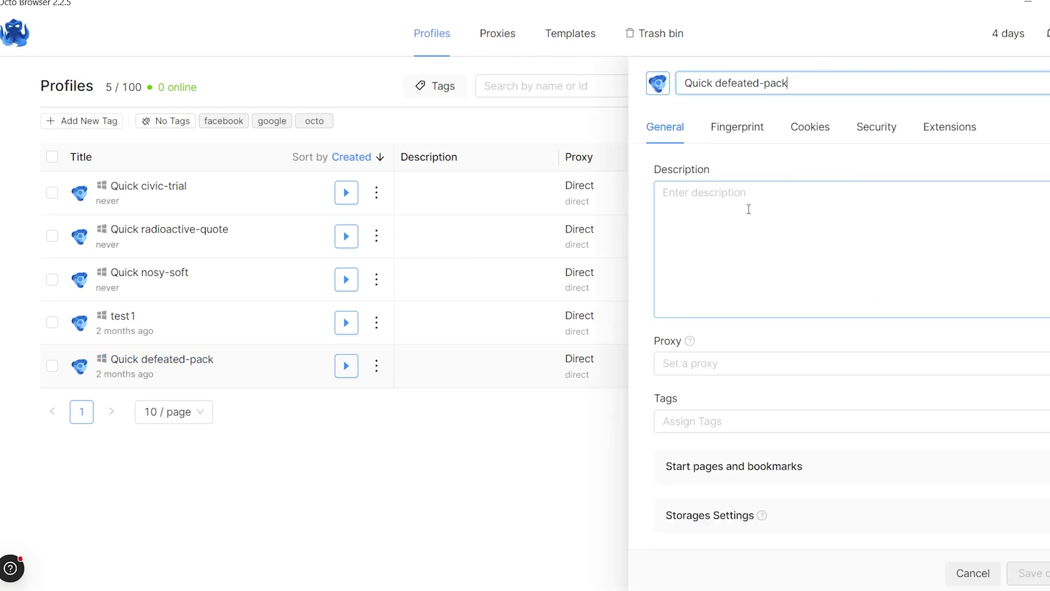
pyautogui.click(744, 131)
pyautogui.click(810, 131)
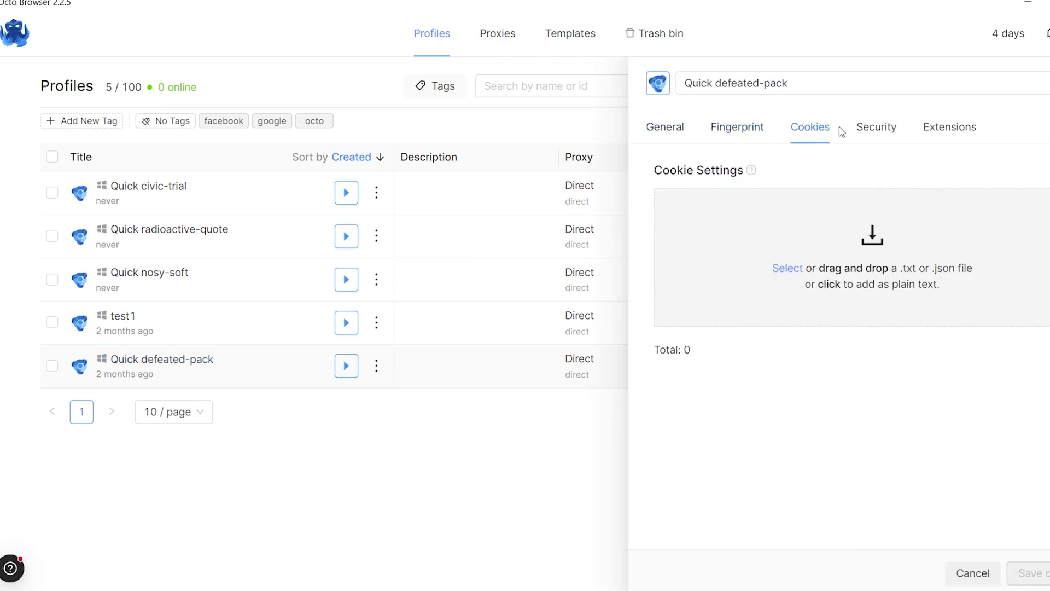
pyautogui.click(866, 131)
pyautogui.click(942, 130)
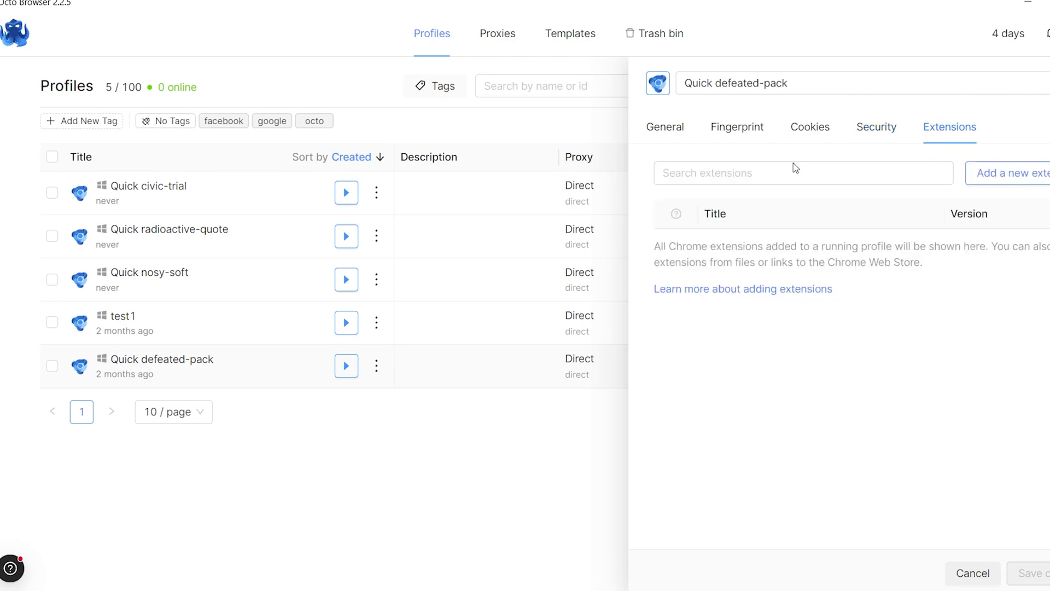
pyautogui.click(656, 131)
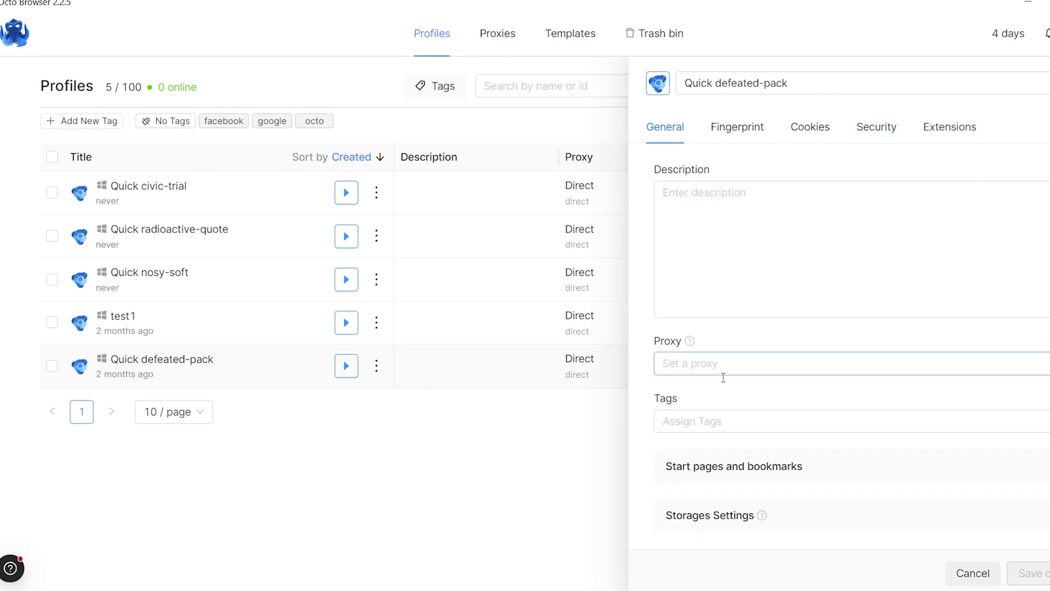
# Expand Start pages and Storage in Quick defeated-pack's settings and stop saving Local Storage.
pyautogui.click(745, 469)
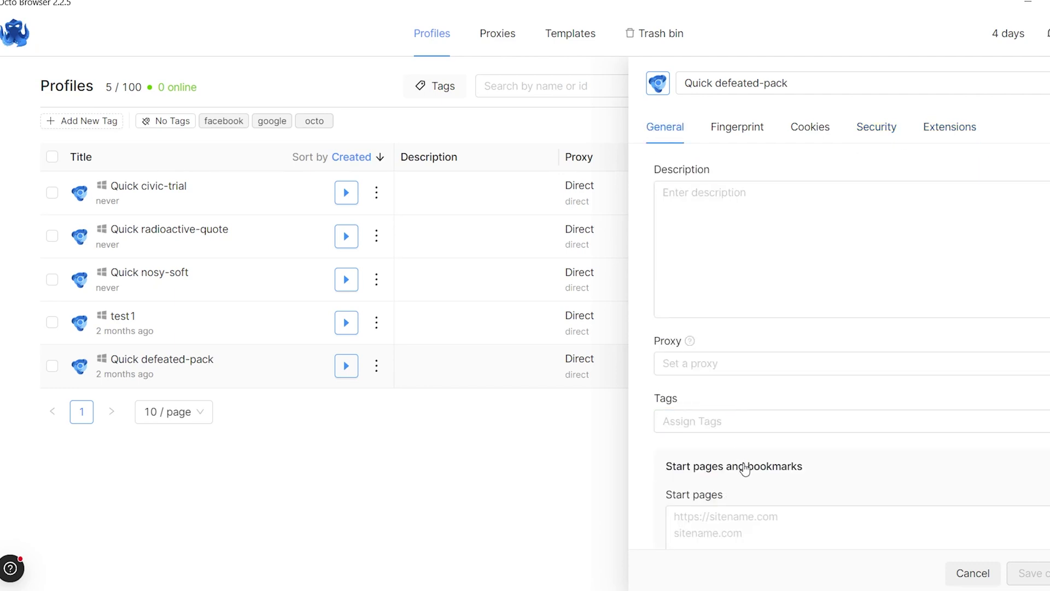
pyautogui.scroll(-4, 745, 469)
pyautogui.scroll(-2, 745, 469)
pyautogui.click(741, 493)
pyautogui.scroll(-2, 733, 404)
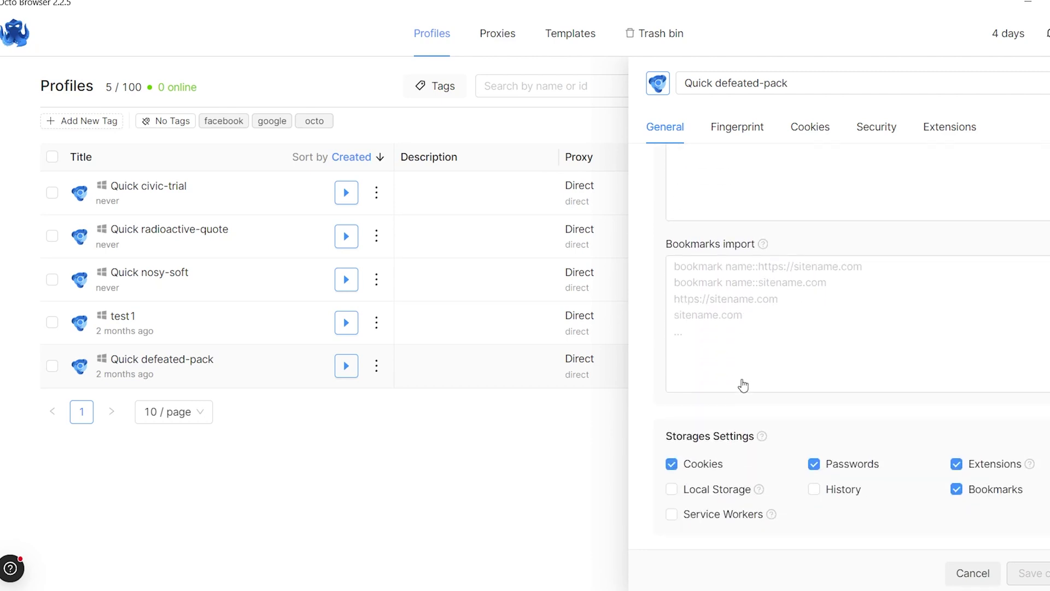
pyautogui.click(669, 490)
pyautogui.scroll(7, 720, 368)
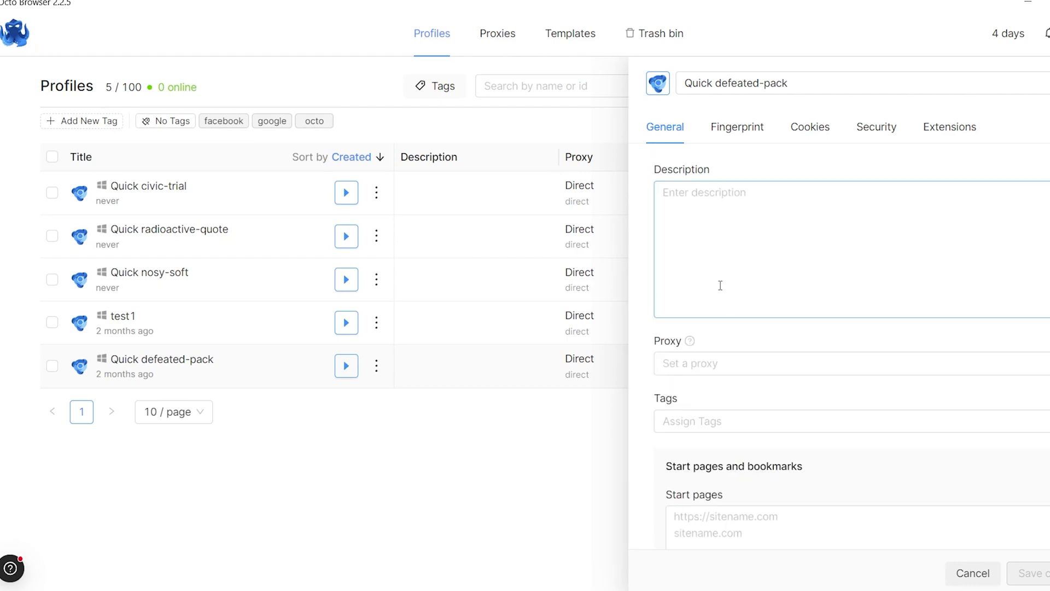
pyautogui.click(561, 130)
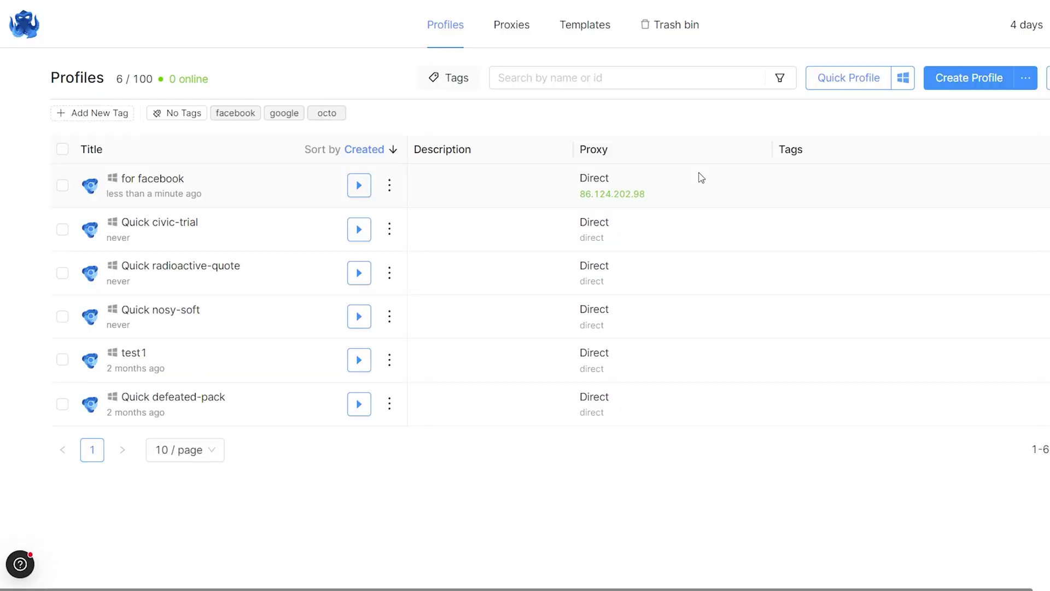
# Start a new profile named 'for youtube' and expand its Start pages and Storage sections.
pyautogui.click(937, 84)
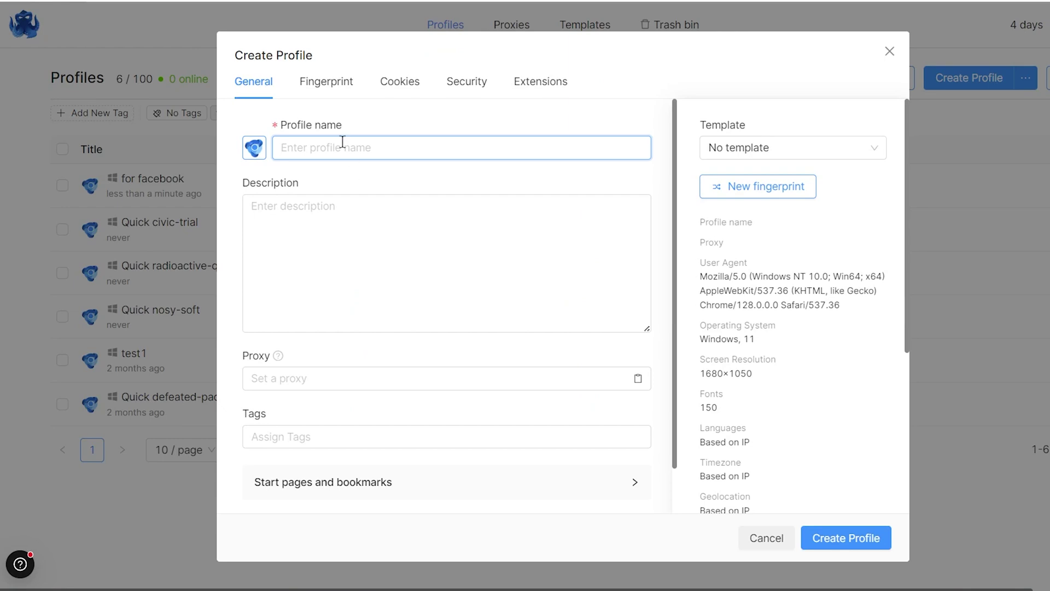
pyautogui.write('for youtube')
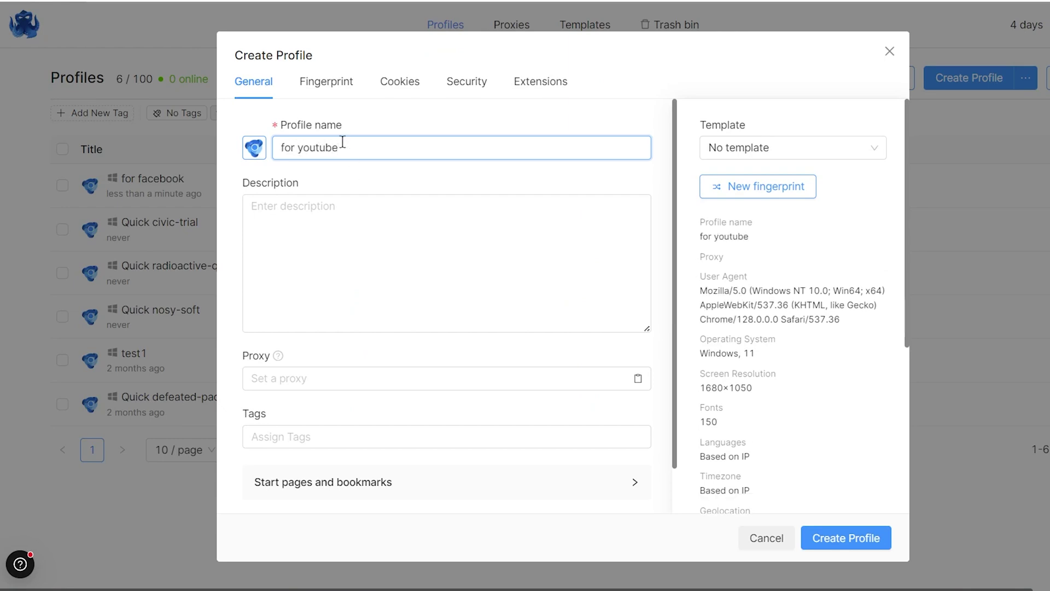
pyautogui.scroll(-2, 358, 269)
pyautogui.click(328, 431)
pyautogui.scroll(-3, 309, 415)
pyautogui.scroll(2, 309, 416)
pyautogui.scroll(-2, 312, 386)
pyautogui.click(301, 481)
pyautogui.scroll(-2, 347, 375)
pyautogui.scroll(5, 348, 360)
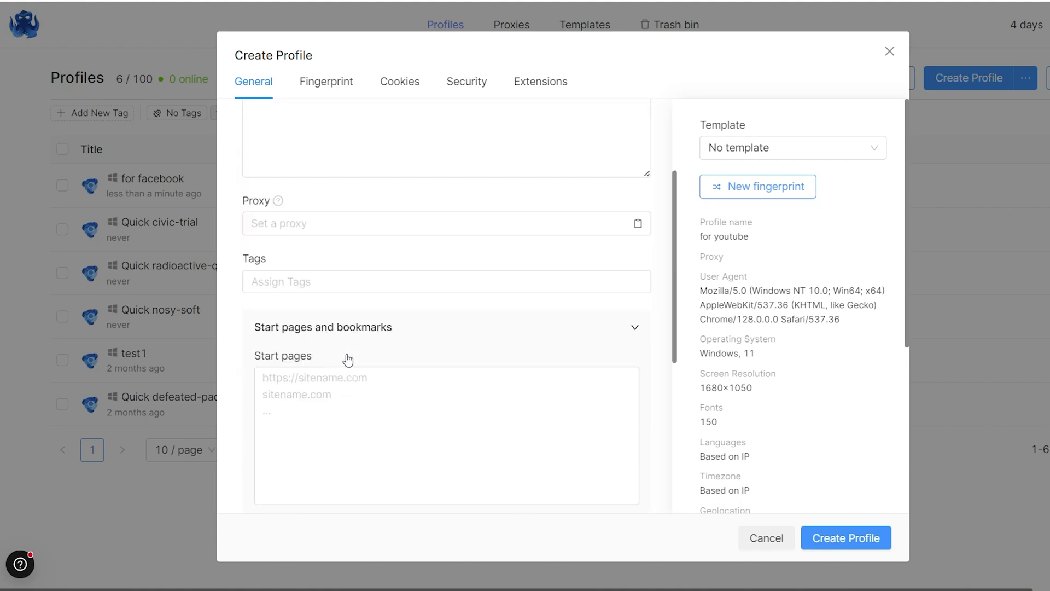
# Expand Hardware settings on the new profile's Fingerprint tab.
pyautogui.click(326, 81)
pyautogui.scroll(-2, 451, 235)
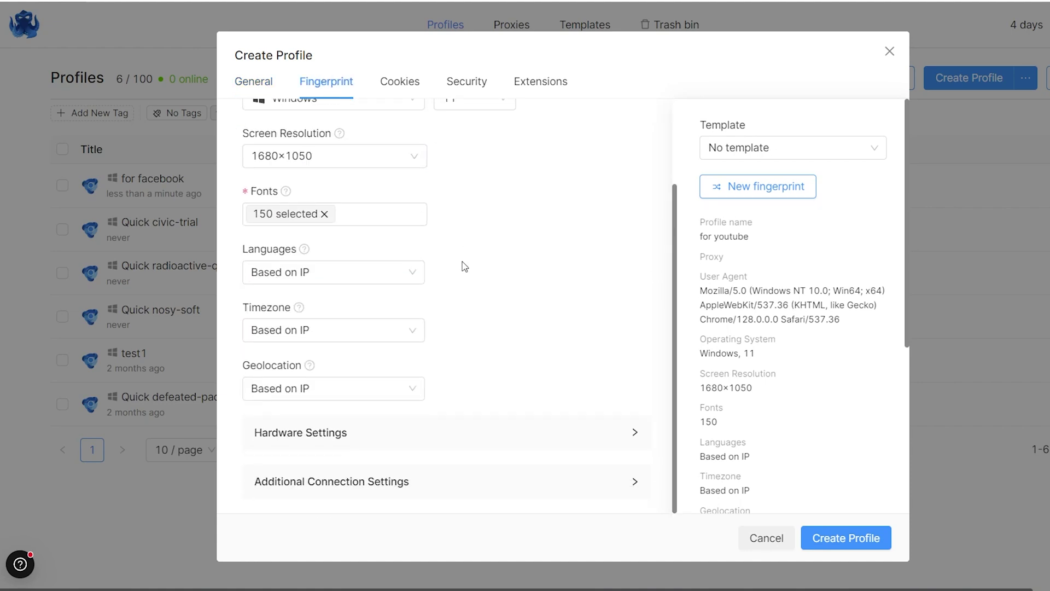
pyautogui.click(311, 433)
pyautogui.scroll(-6, 363, 296)
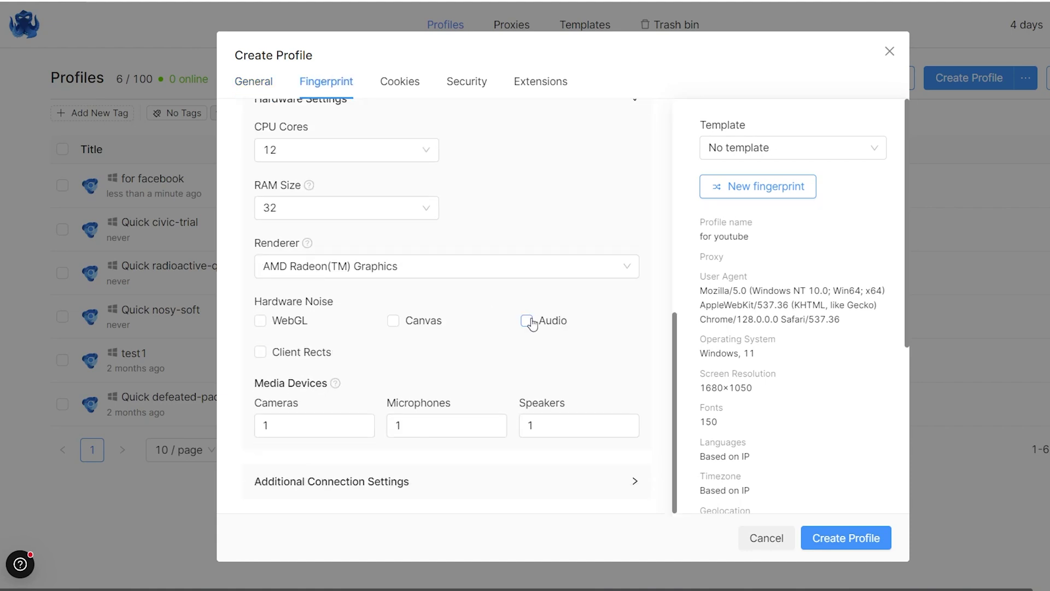
pyautogui.scroll(-3, 450, 306)
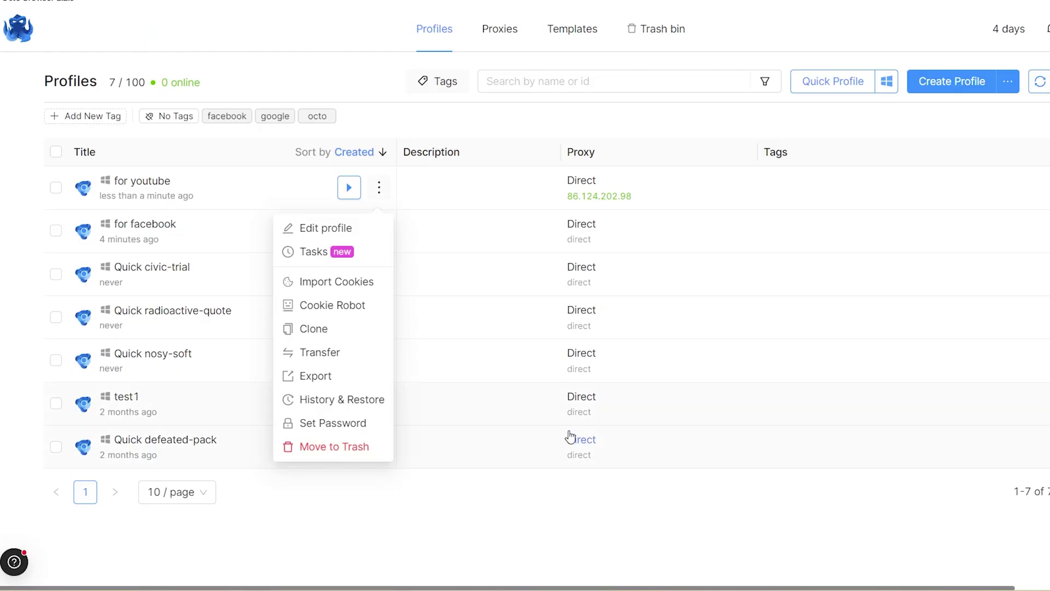
# Dismiss the context menu, then preview and cancel the Bulk add and Add proxy forms on the Proxies page.
pyautogui.click(501, 495)
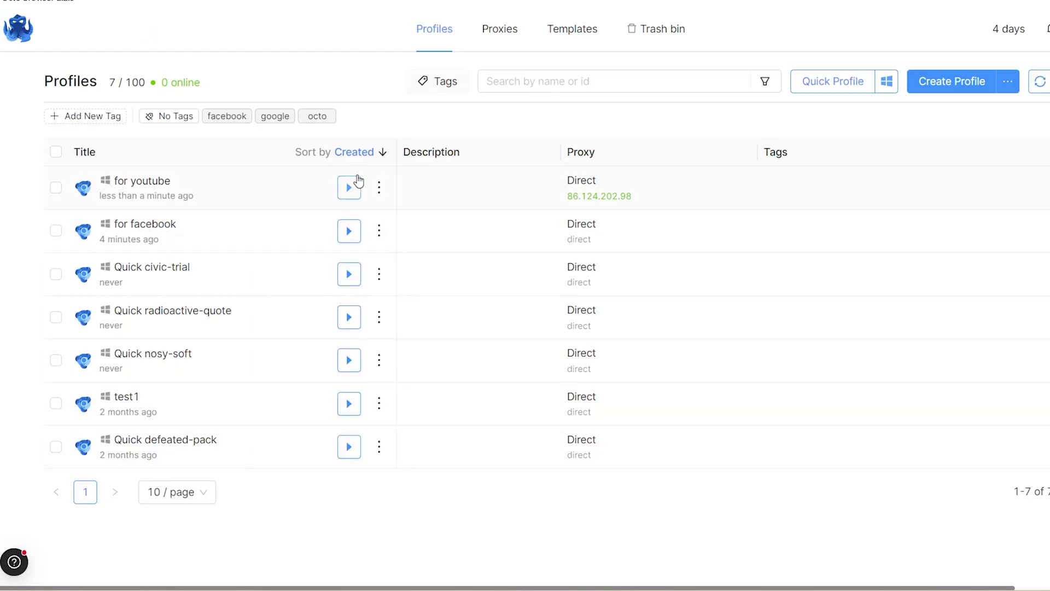
pyautogui.click(497, 31)
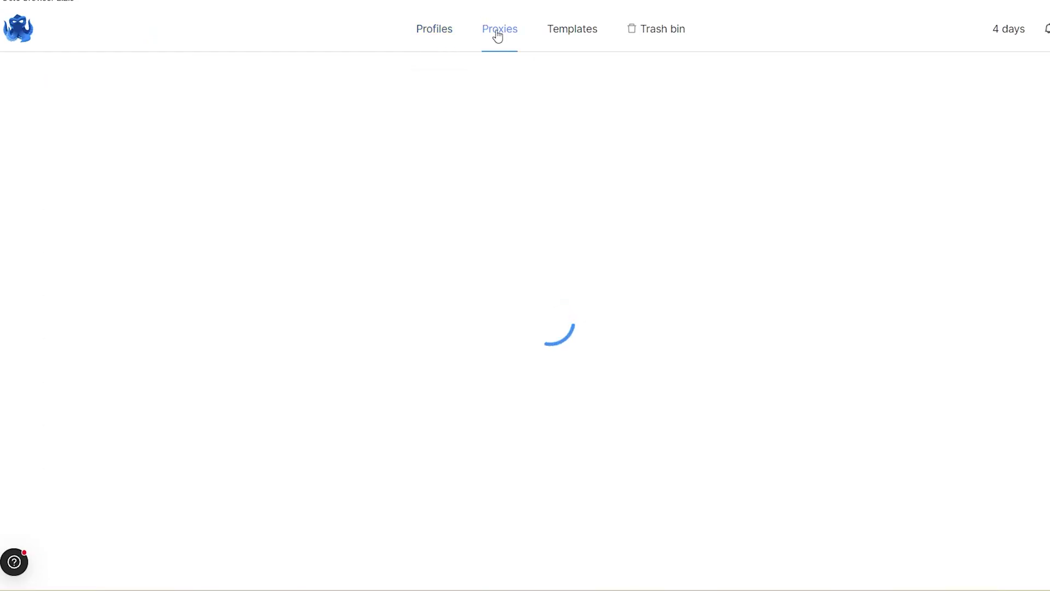
pyautogui.click(904, 83)
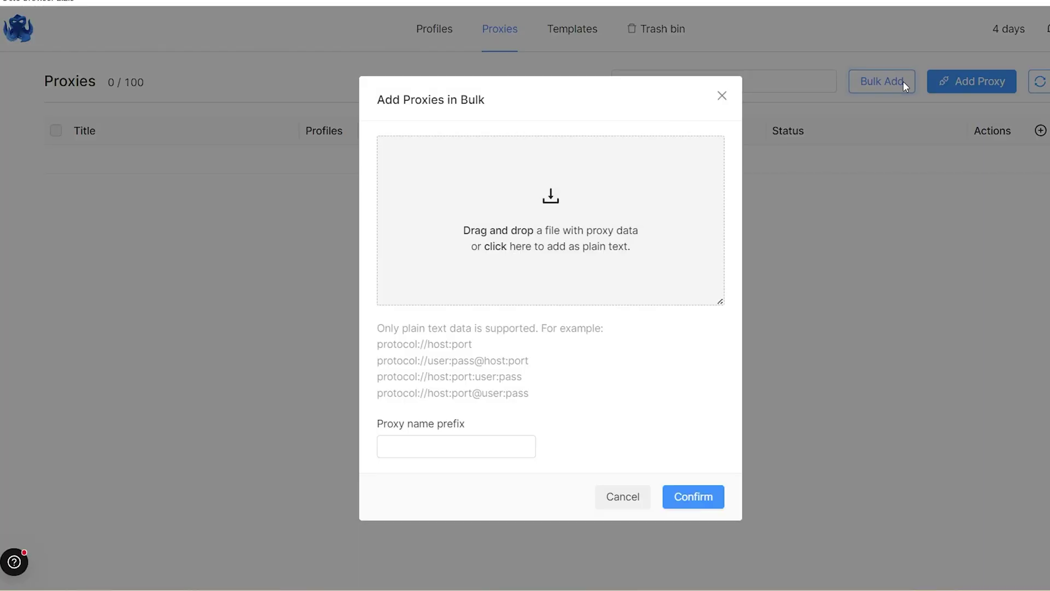
pyautogui.click(907, 117)
pyautogui.click(956, 83)
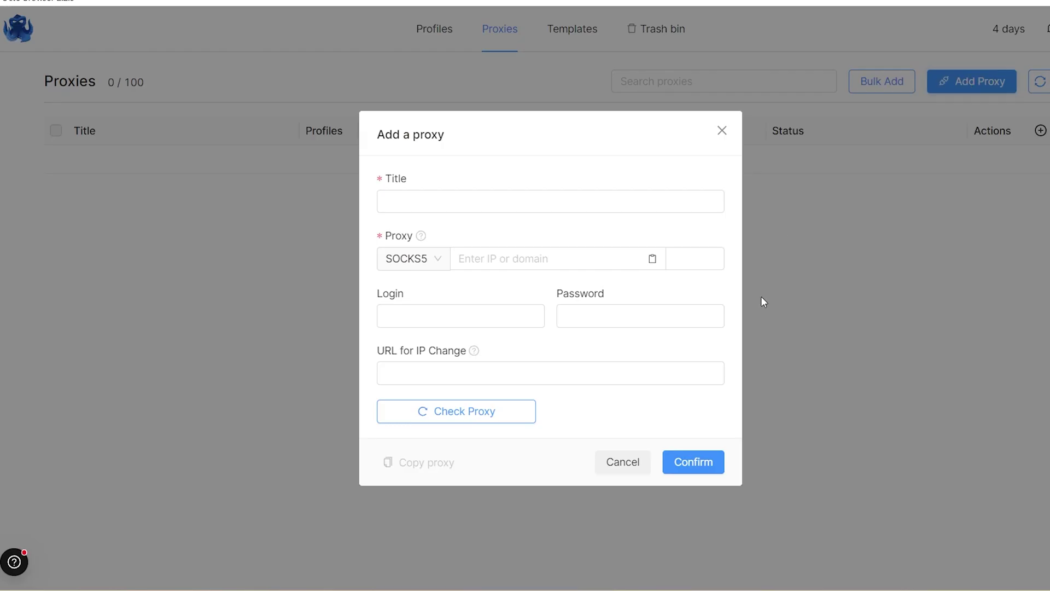
pyautogui.click(760, 297)
pyautogui.click(572, 31)
# Create a new template named 'for binance' after browsing its settings tabs.
pyautogui.click(935, 83)
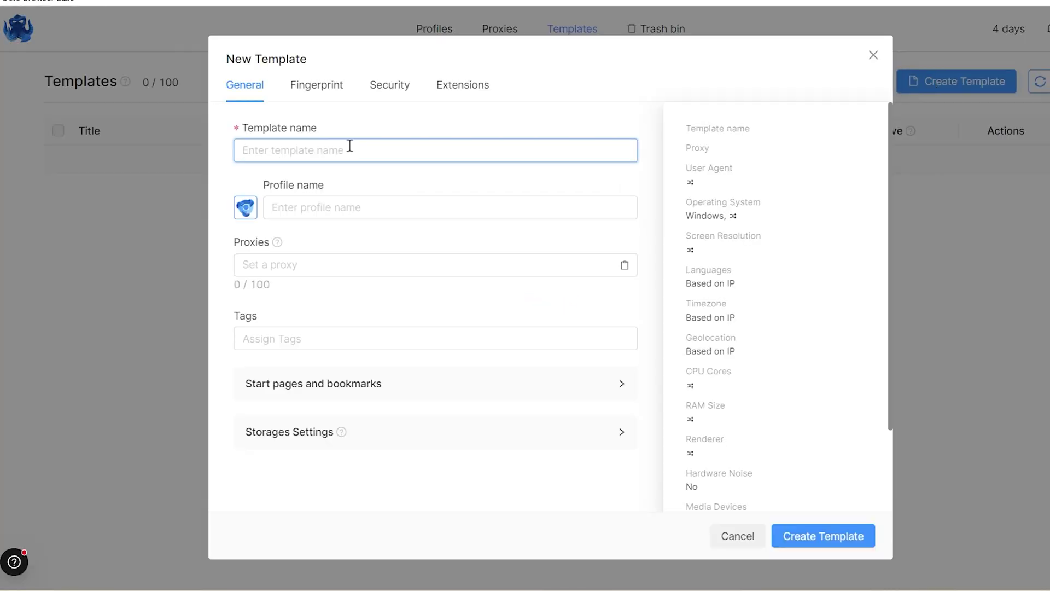
pyautogui.click(328, 87)
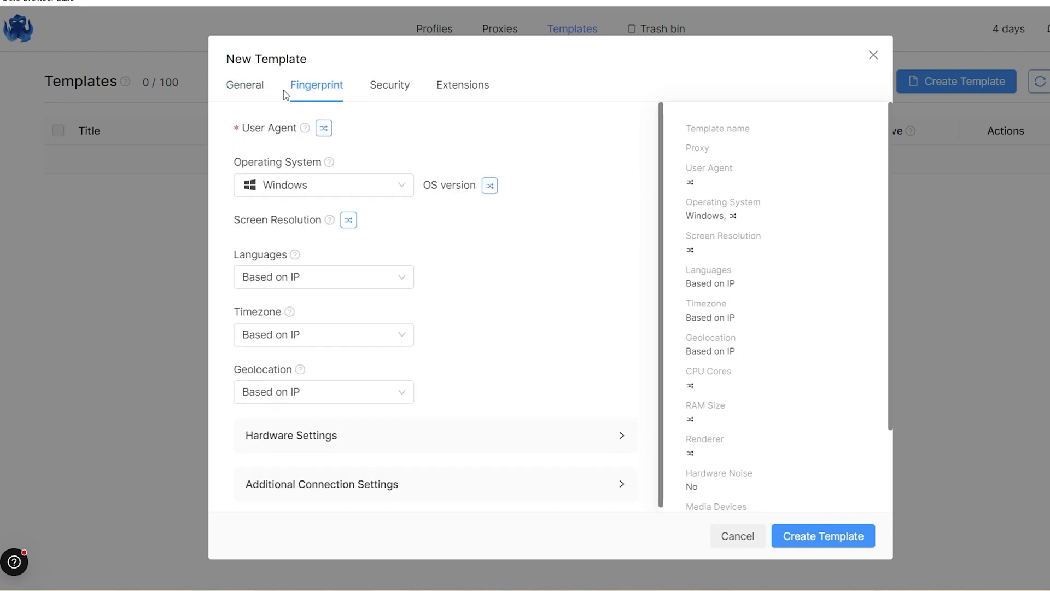
pyautogui.click(390, 87)
pyautogui.click(445, 87)
pyautogui.click(320, 95)
pyautogui.click(254, 93)
pyautogui.click(316, 147)
pyautogui.write('for binance')
pyautogui.click(823, 536)
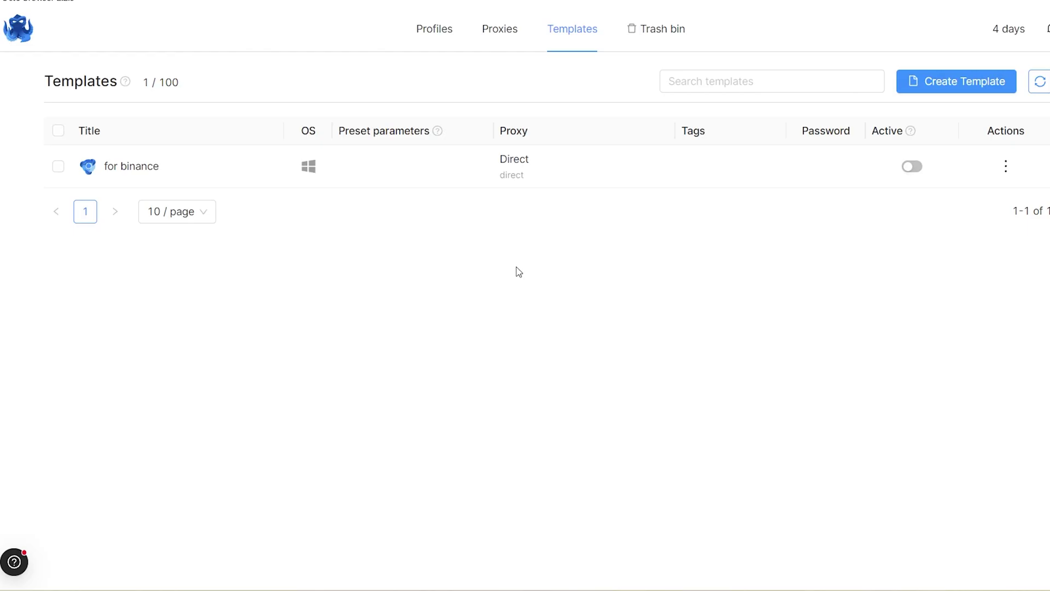
# Make 'for binance' the default template and check its row actions menu.
pyautogui.click(911, 166)
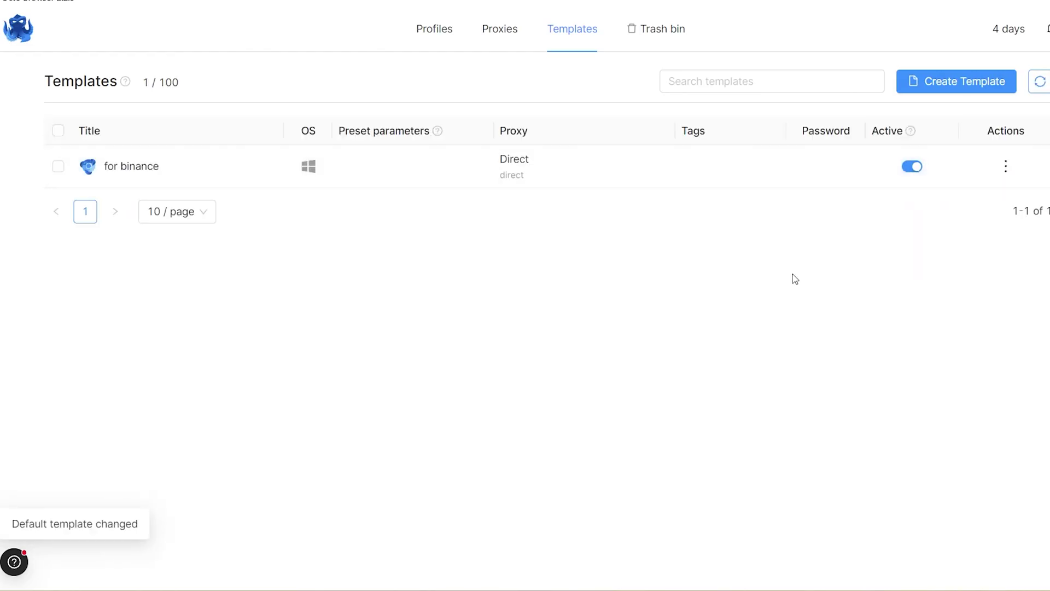
pyautogui.click(59, 166)
pyautogui.click(58, 166)
pyautogui.click(1005, 166)
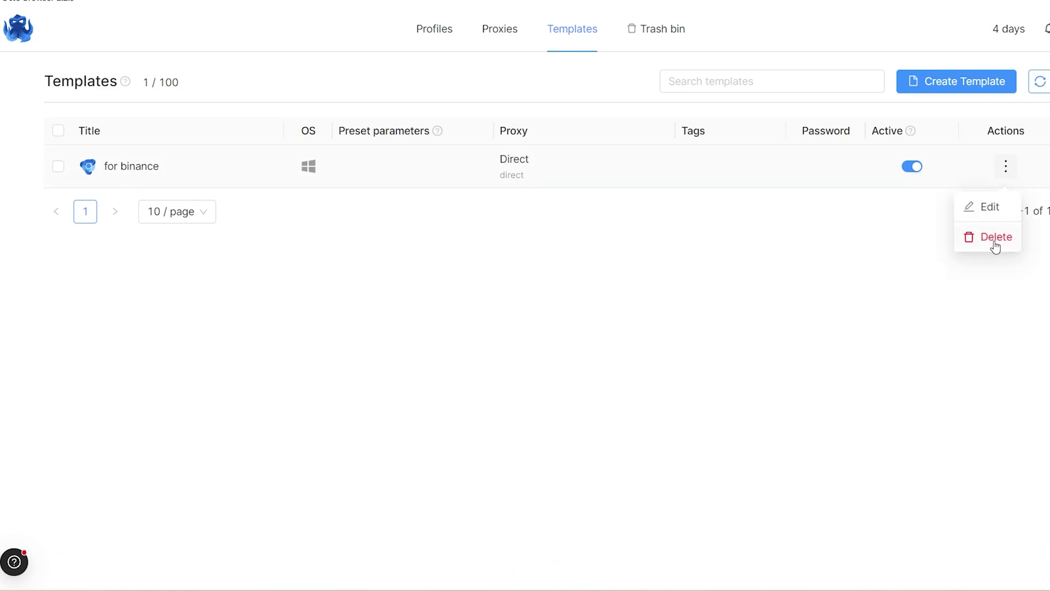
pyautogui.click(498, 25)
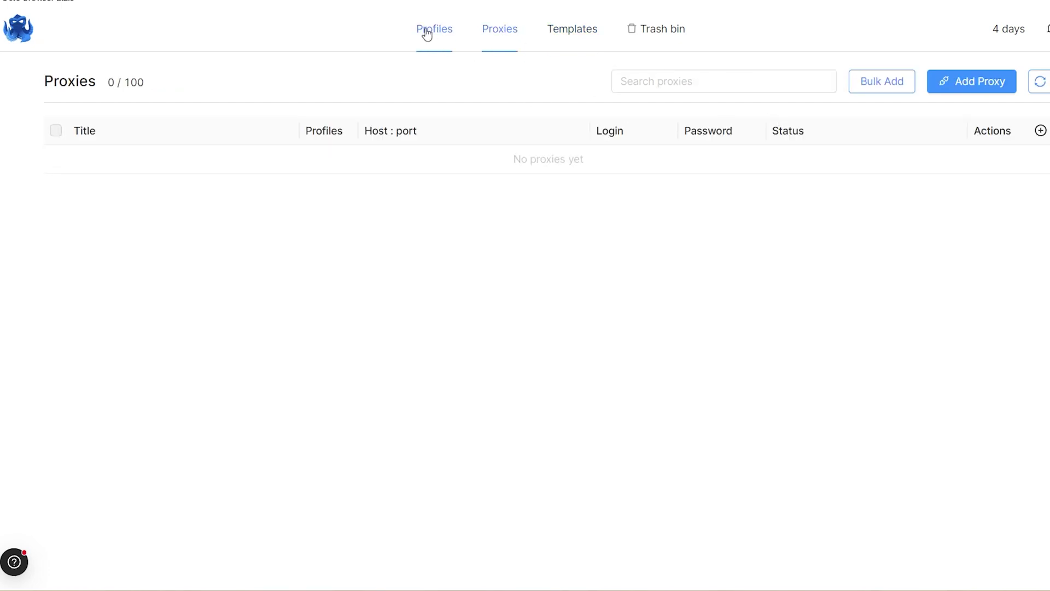
# Choose Bulk create from the '...' menu next to Create Profile.
pyautogui.click(1007, 82)
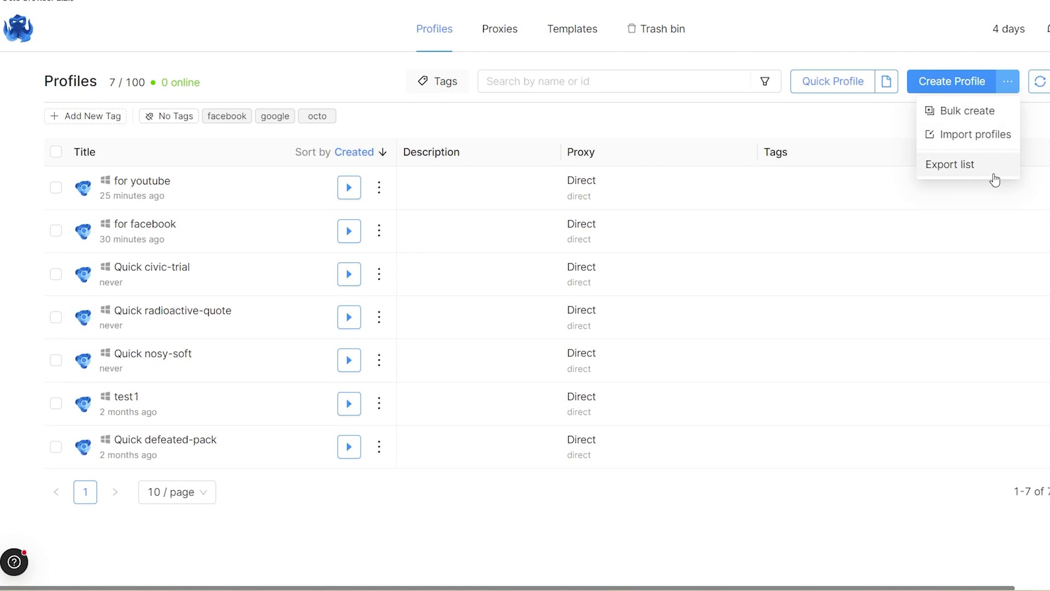
pyautogui.click(978, 112)
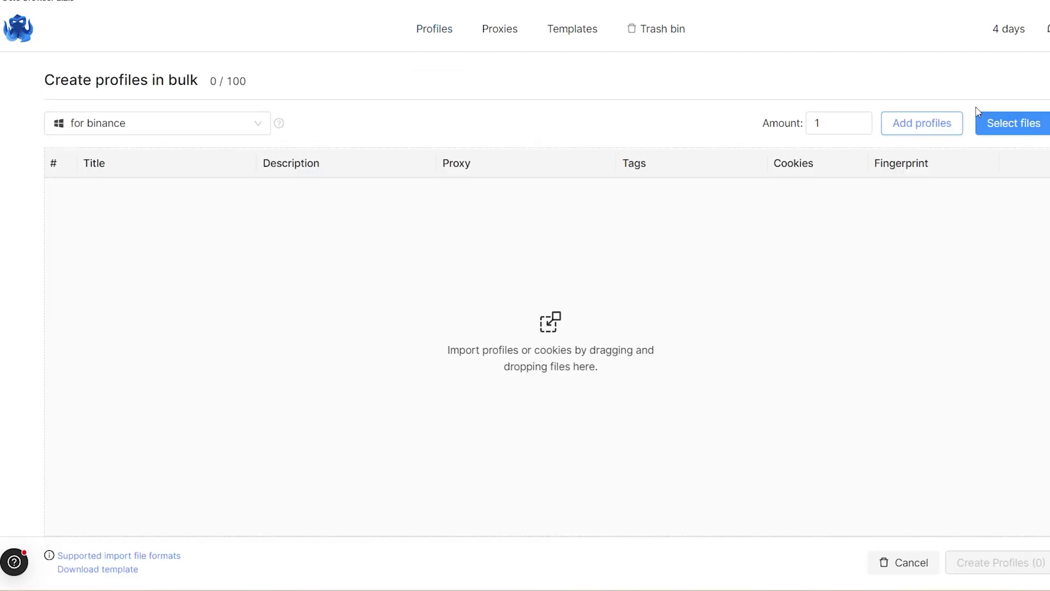